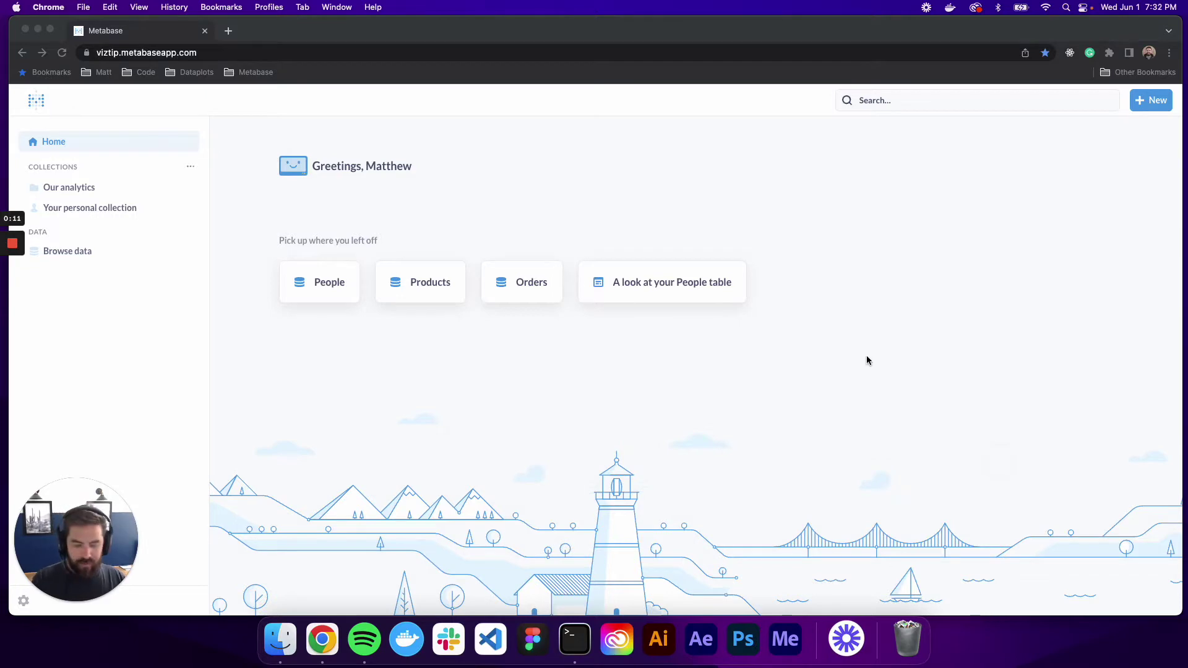
Open the Sample Database People table as raw data.
left_click(318, 299)
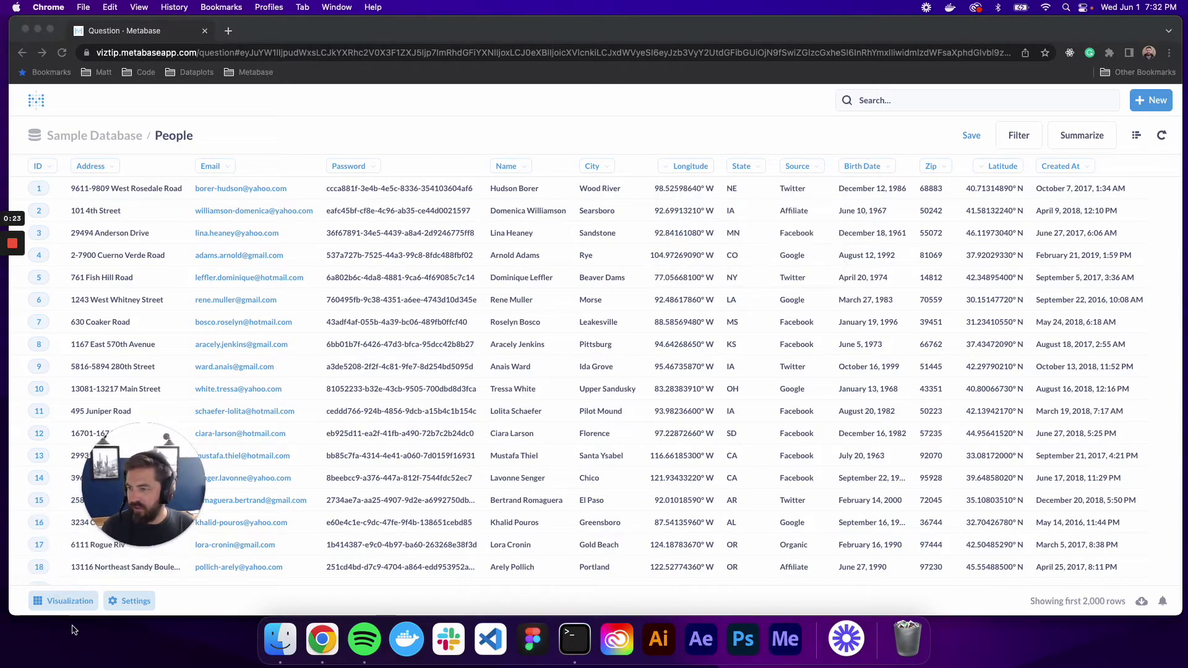
Display People as a Latitude/Longitude pin map, panned and zoomed onto the continental US.
left_click(76, 603)
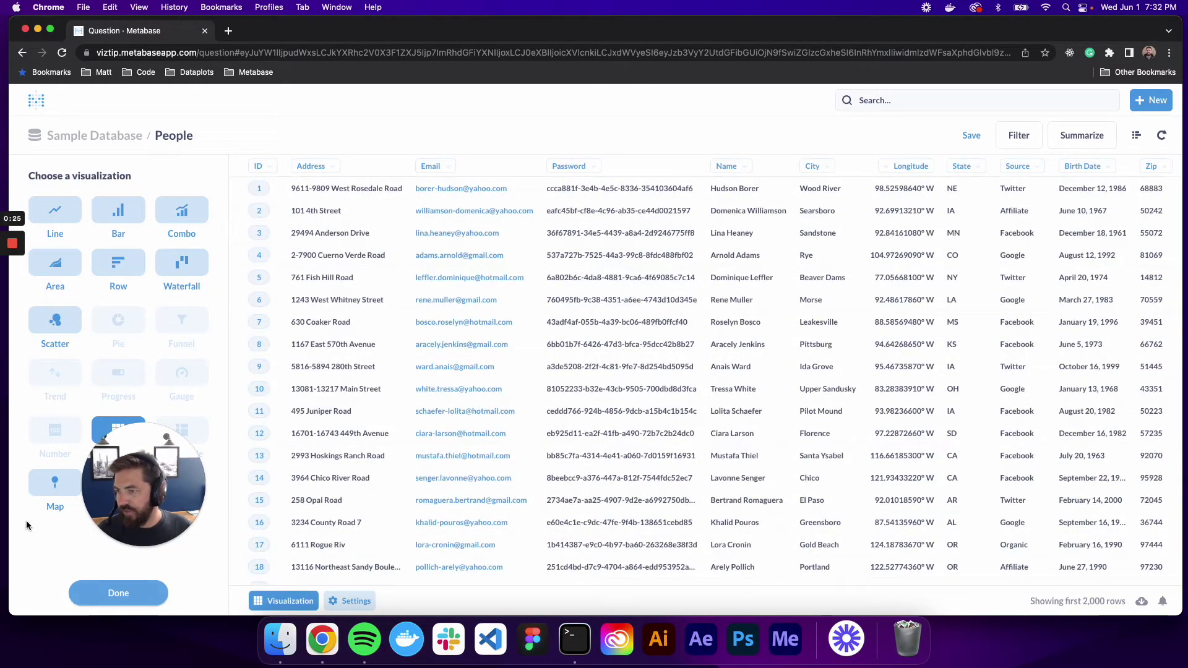
left_click(47, 482)
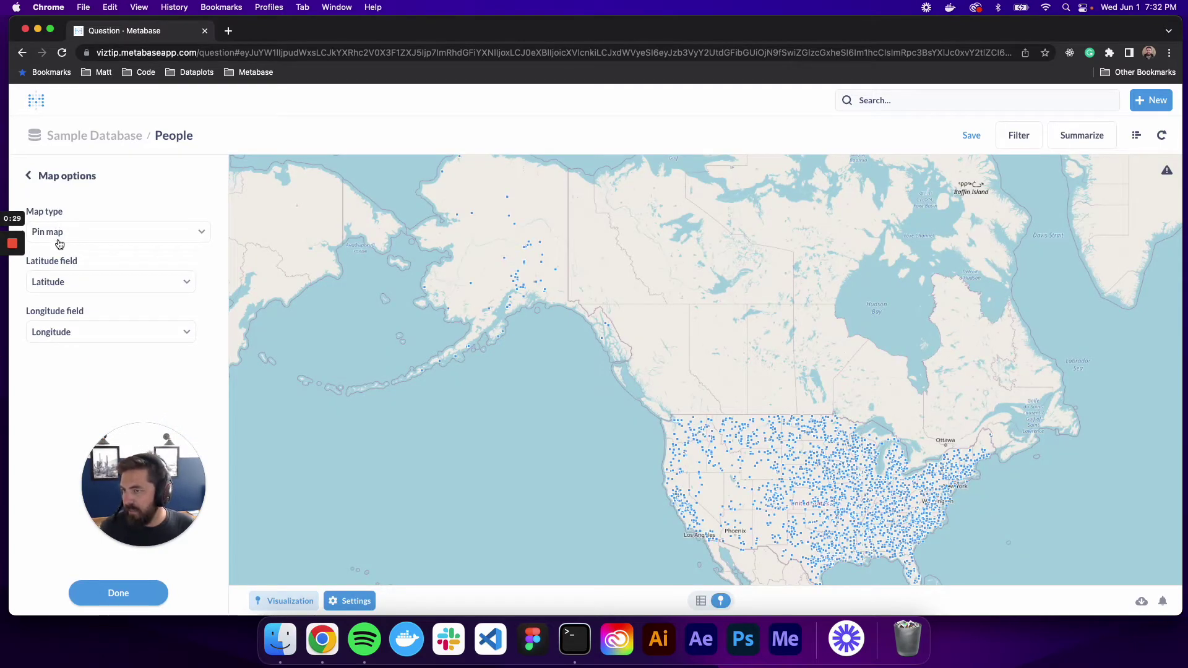
left_click_drag(1060, 503, 872, 340)
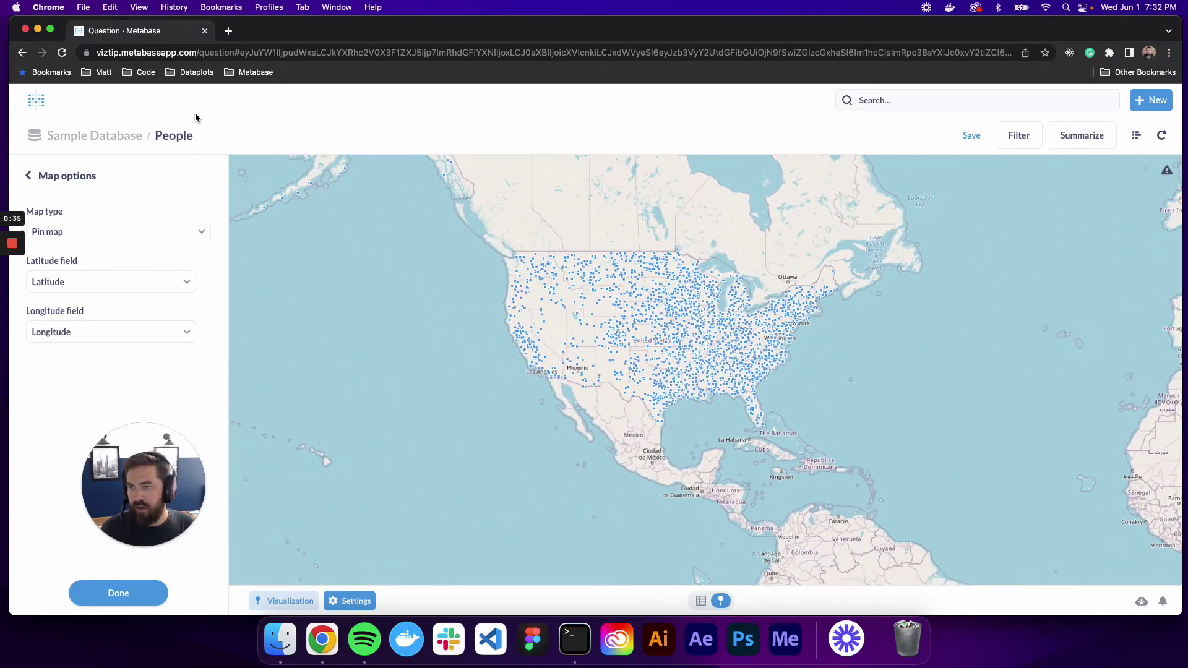
left_click(250, 178)
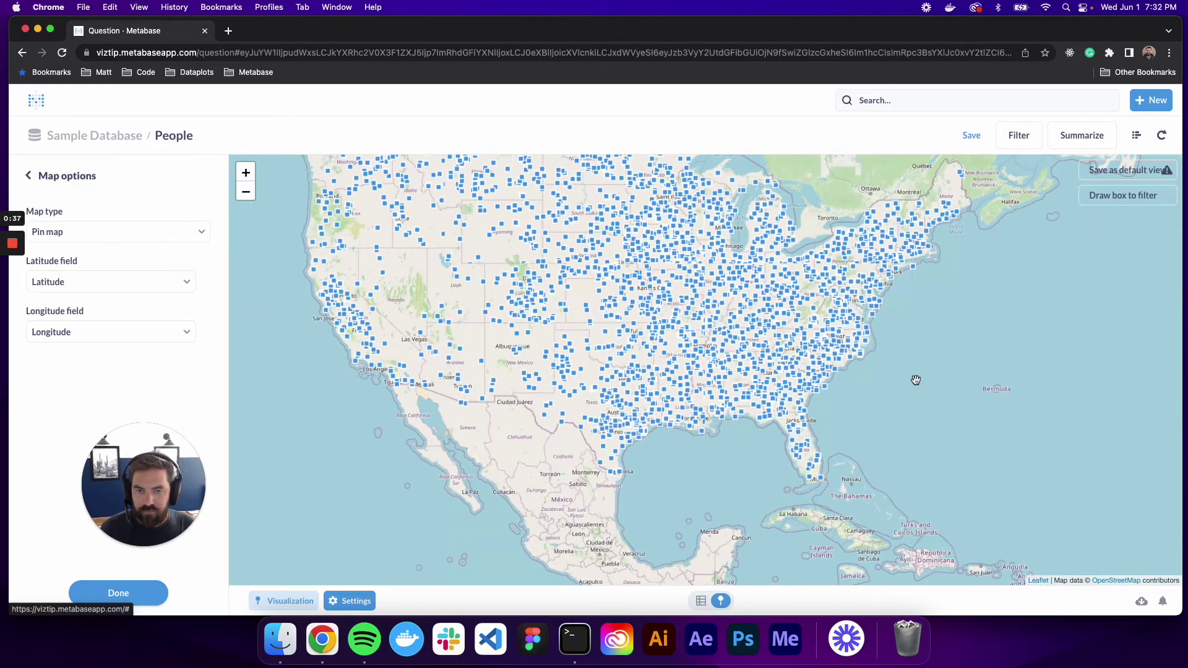
left_click_drag(935, 364, 949, 396)
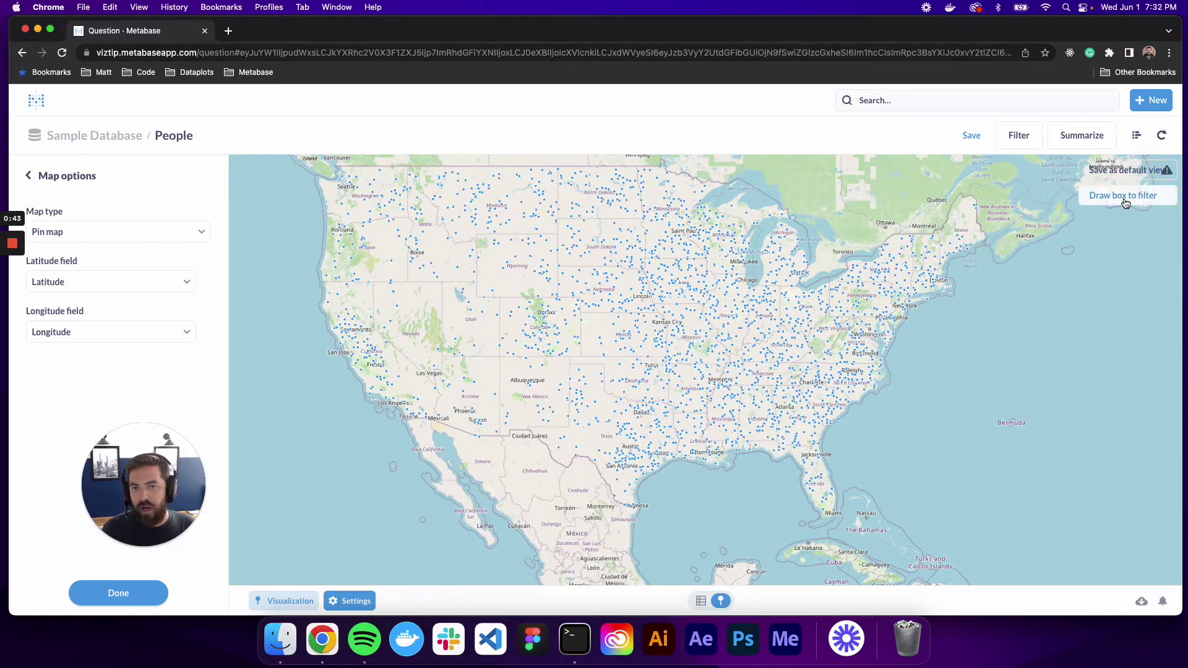
Filter the pin map to people inside a box drawn around Colorado.
mouse_move(494, 316)
left_mouse_down()
mouse_move(522, 320)
mouse_move(548, 304)
left_mouse_up()
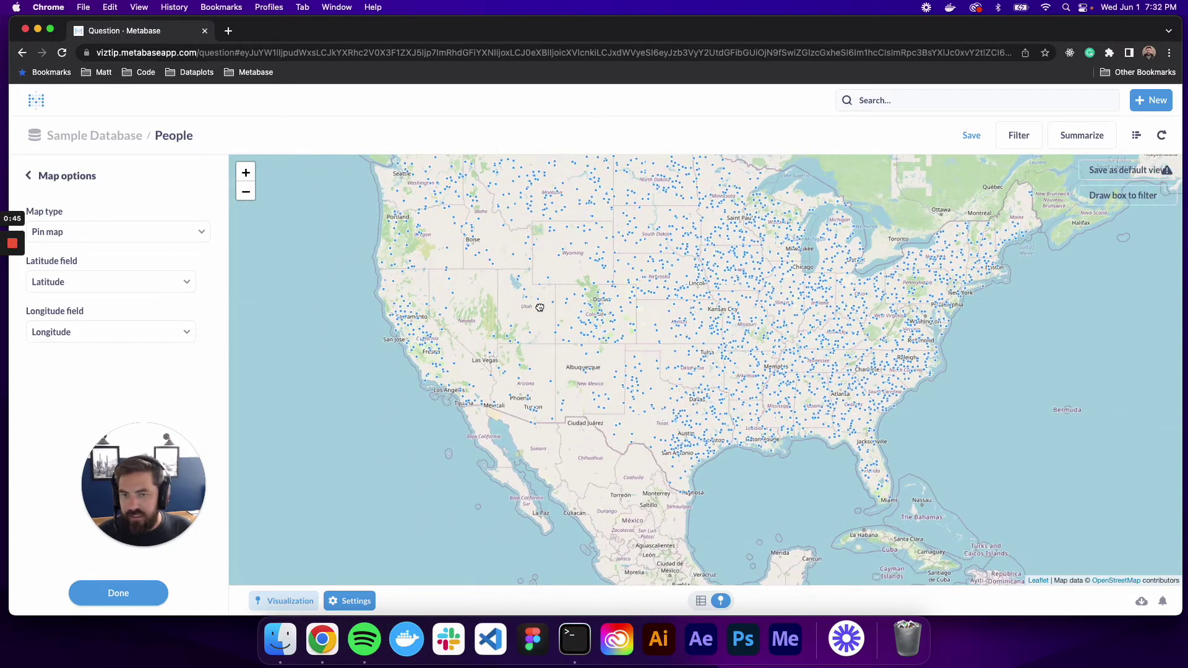
left_click(1092, 198)
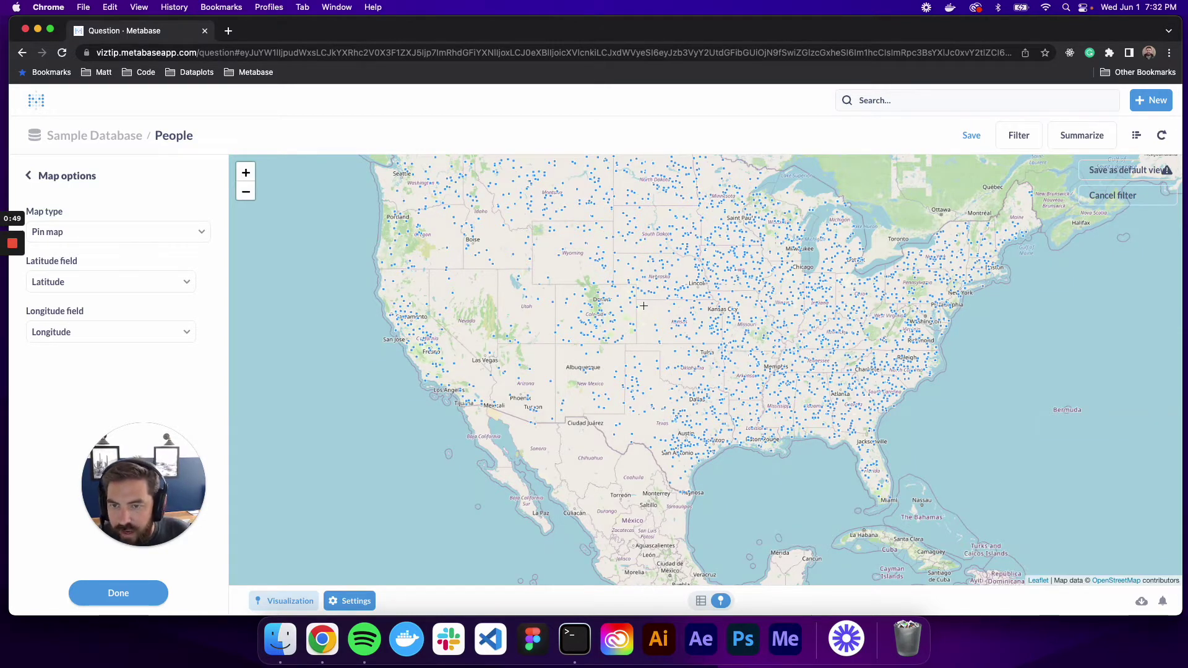
left_click_drag(555, 286, 637, 344)
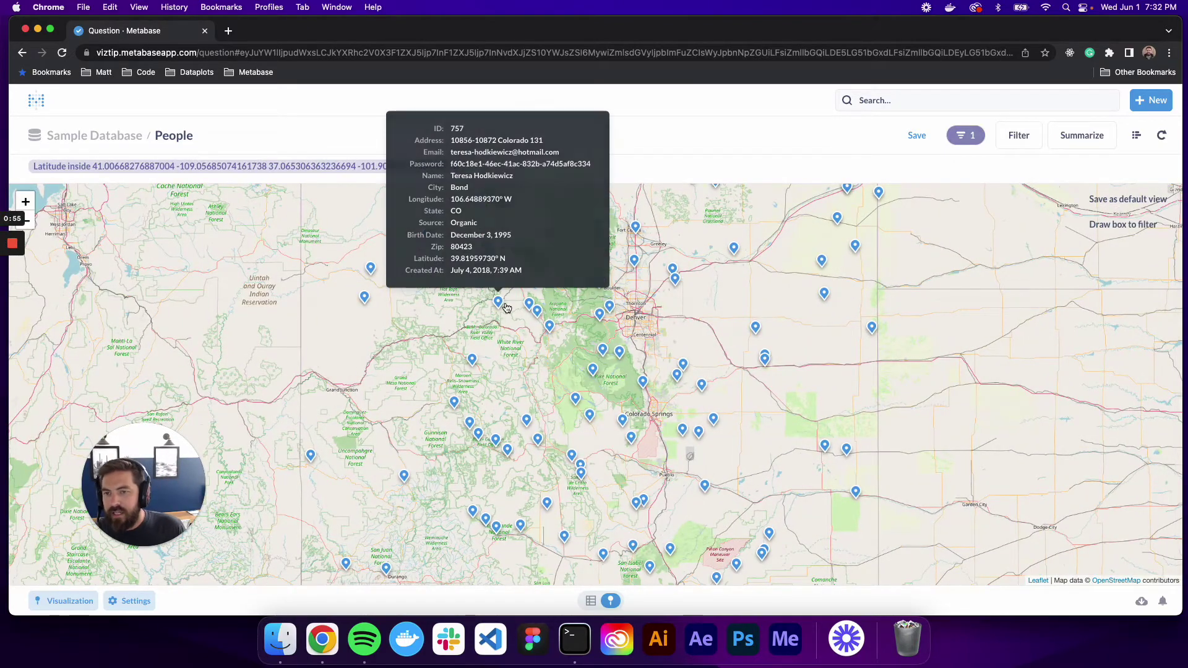
Open the full object detail record of one pinned person.
mouse_move(552, 333)
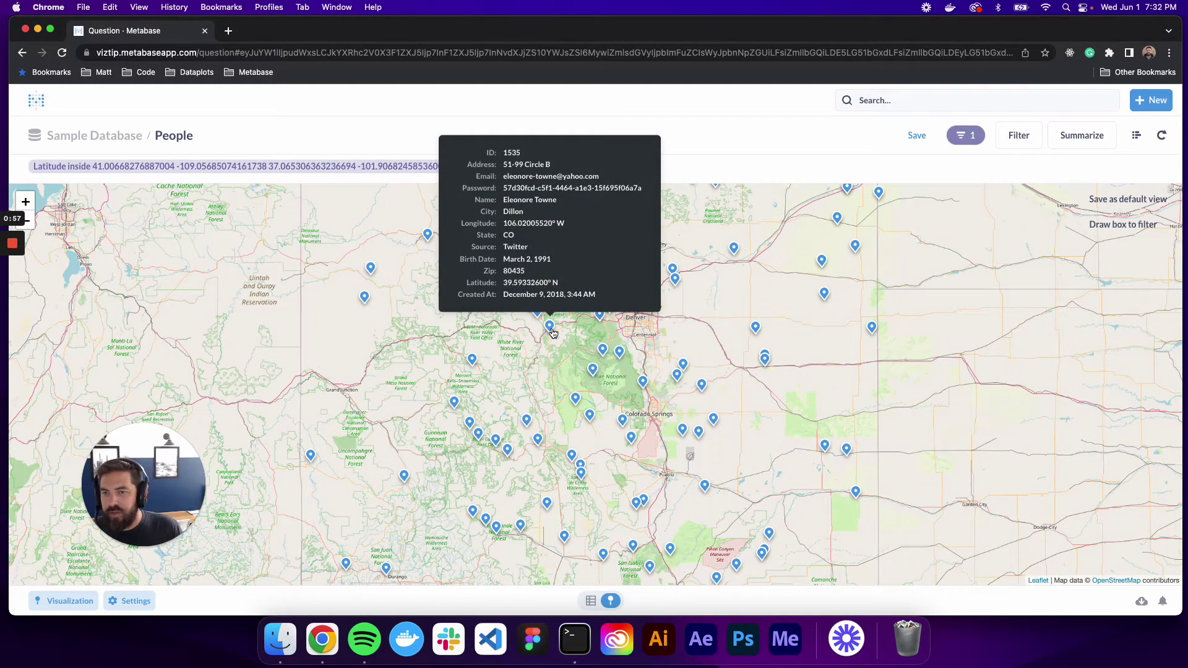
left_click(550, 328)
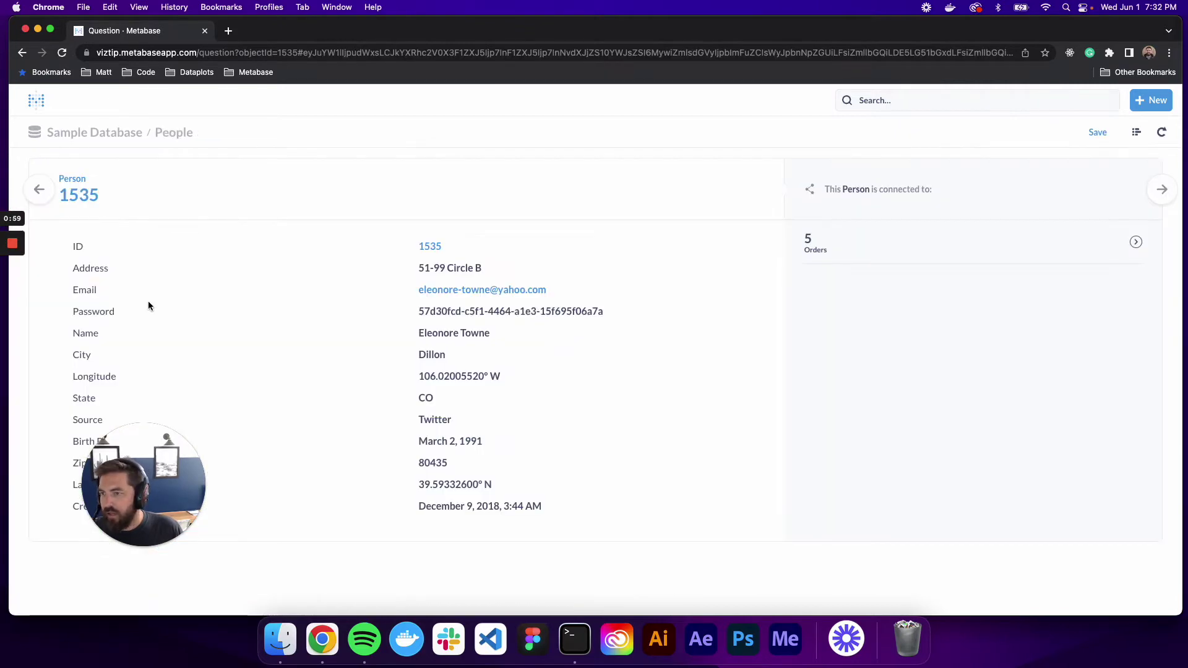
left_click_drag(180, 433, 300, 446)
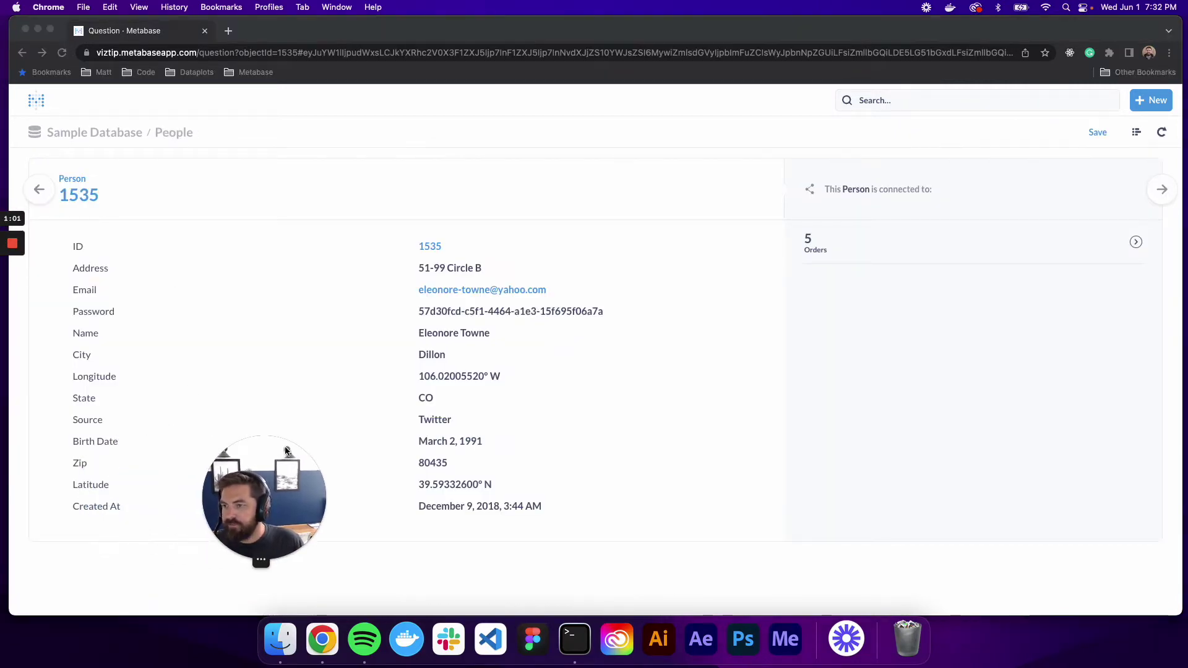
Reopen the unfiltered People table from the Sample Database table list.
left_click(23, 53)
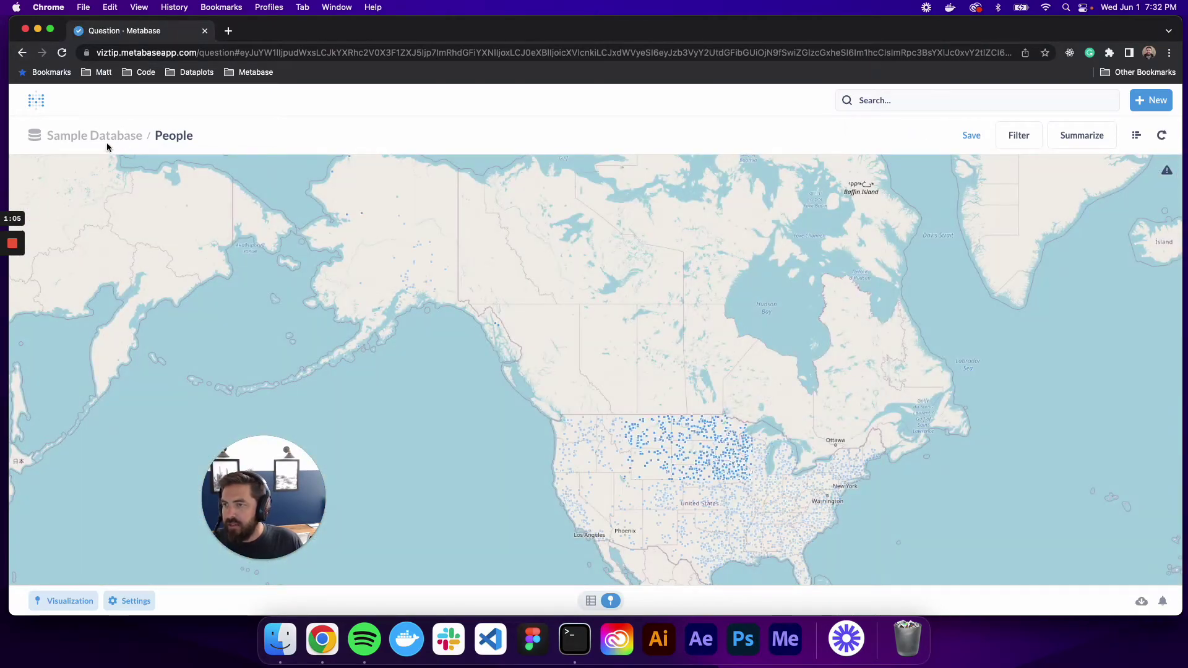
left_click(106, 136)
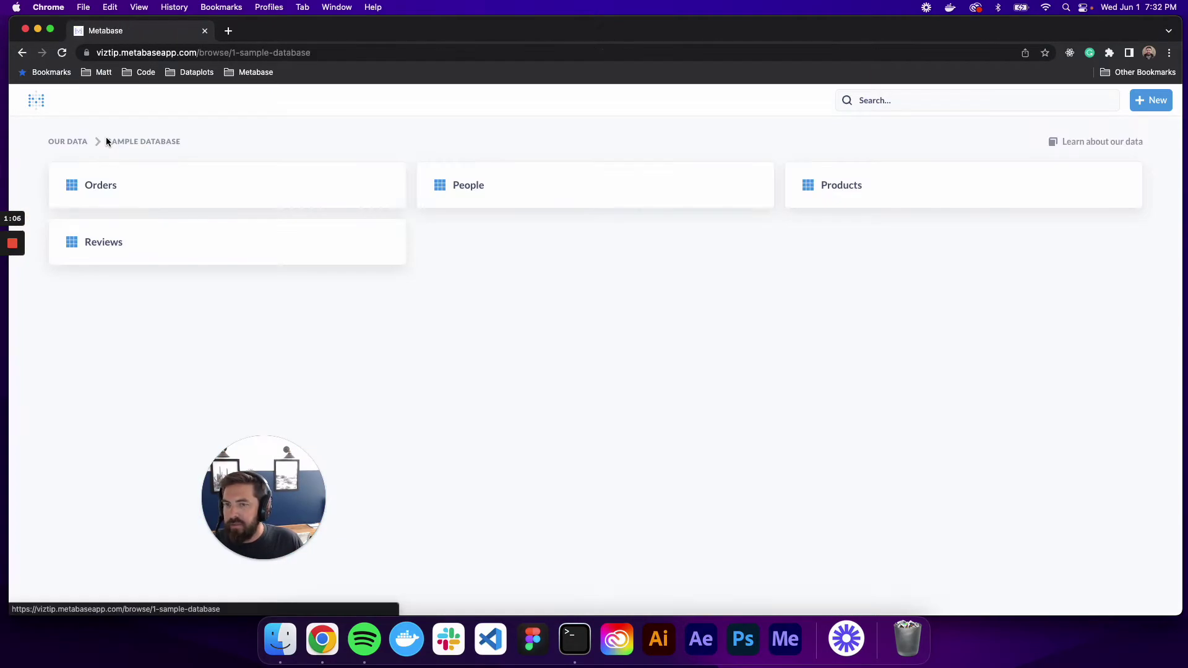
left_click(542, 189)
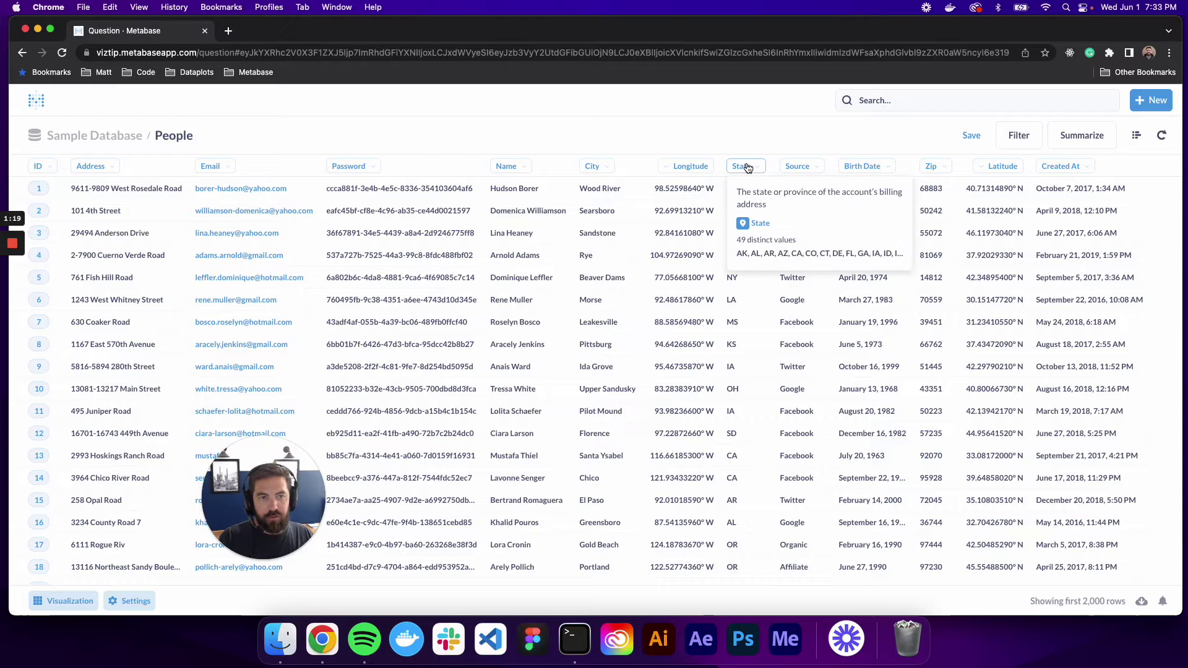
Summarize People as Count grouped by State.
left_click(1087, 141)
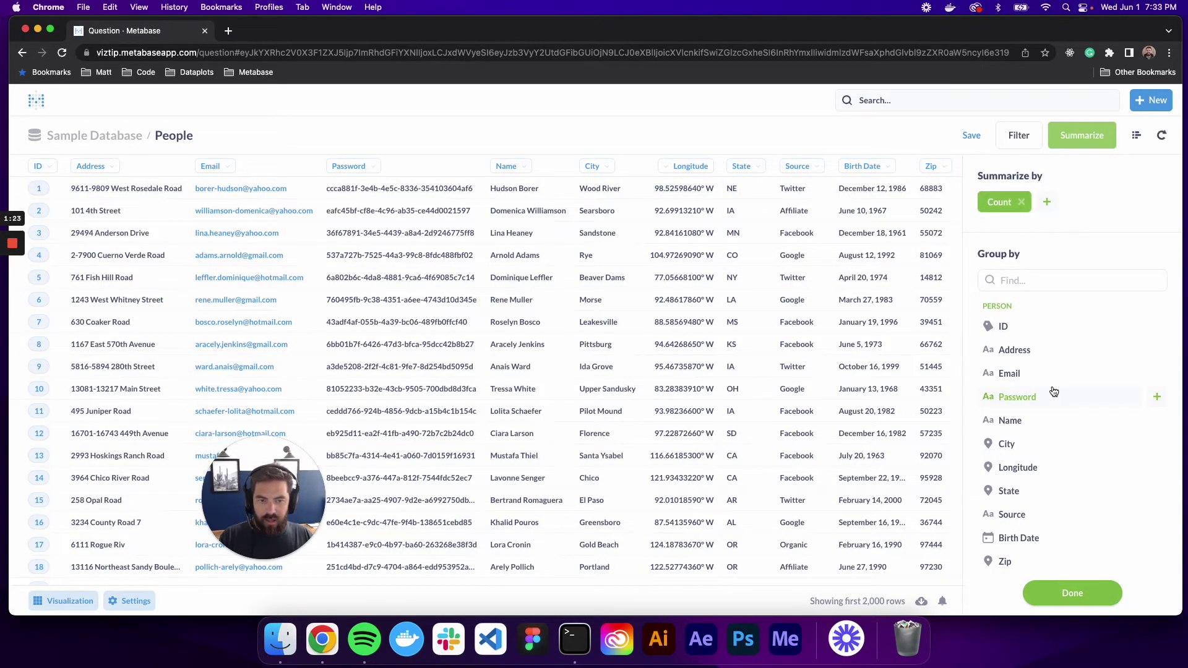
left_click(1097, 495)
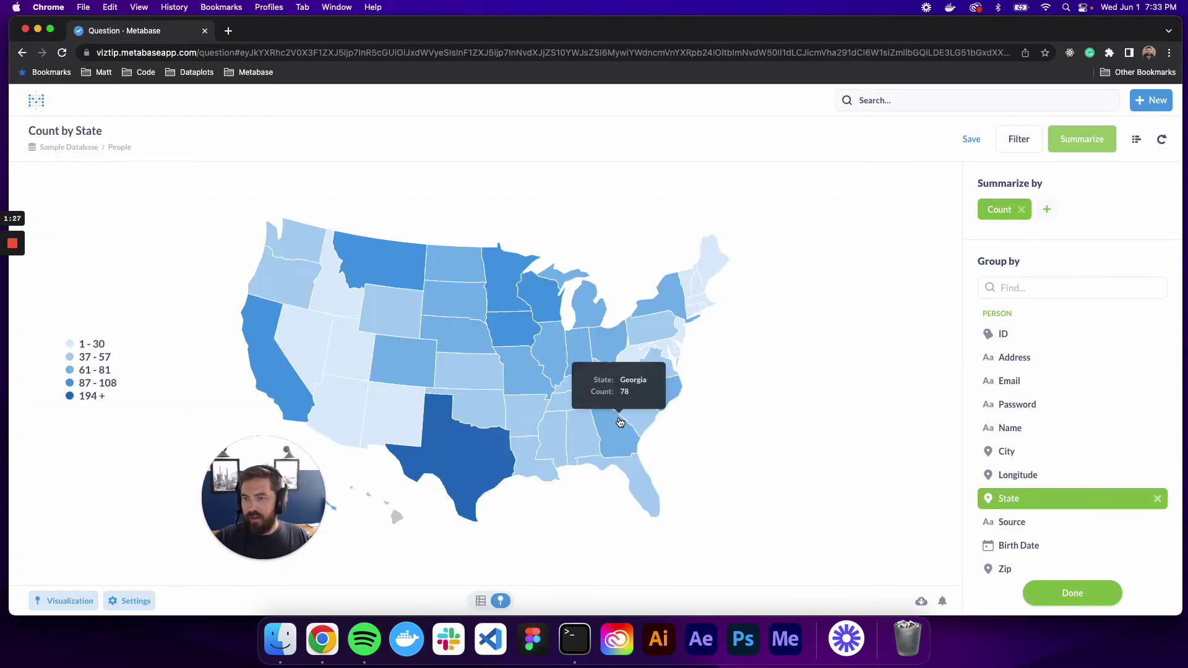
left_click_drag(263, 495, 143, 486)
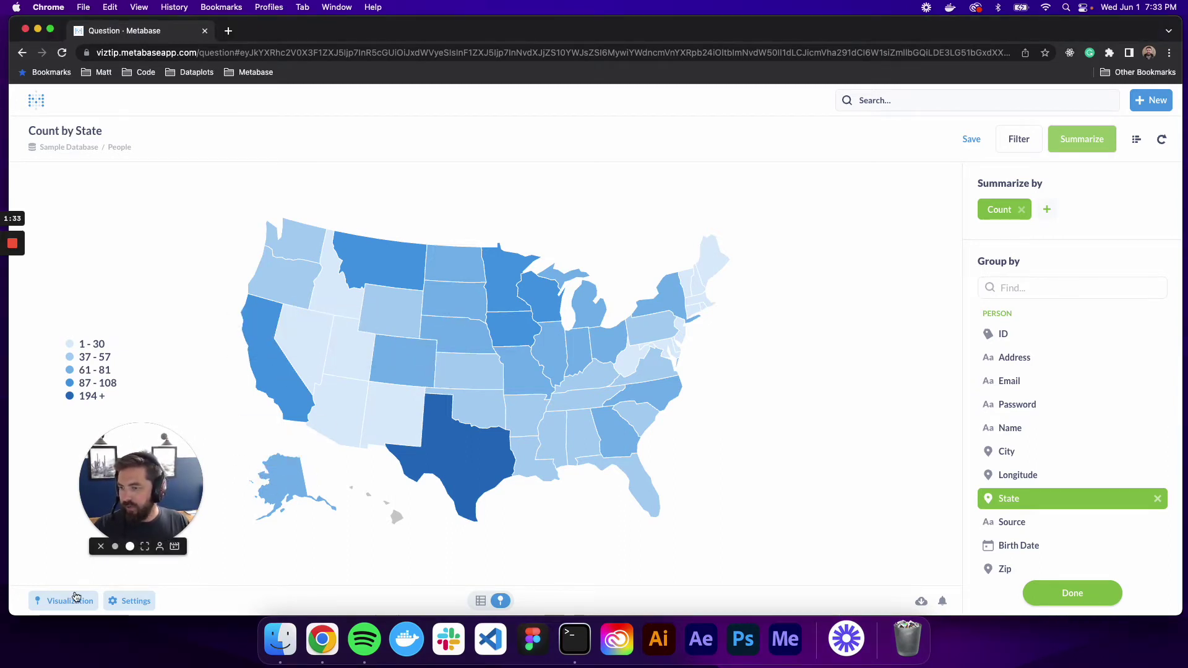
Set the Count by State region map to United States after briefly trying World.
left_click(72, 601)
left_click(52, 495)
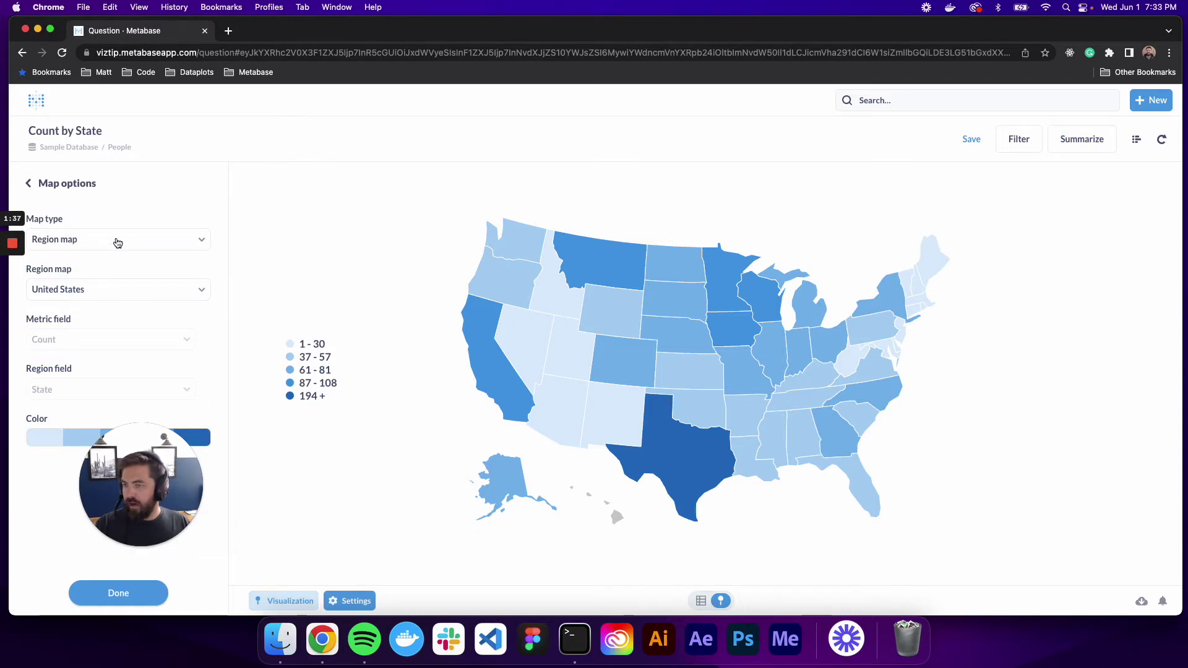
left_click(101, 291)
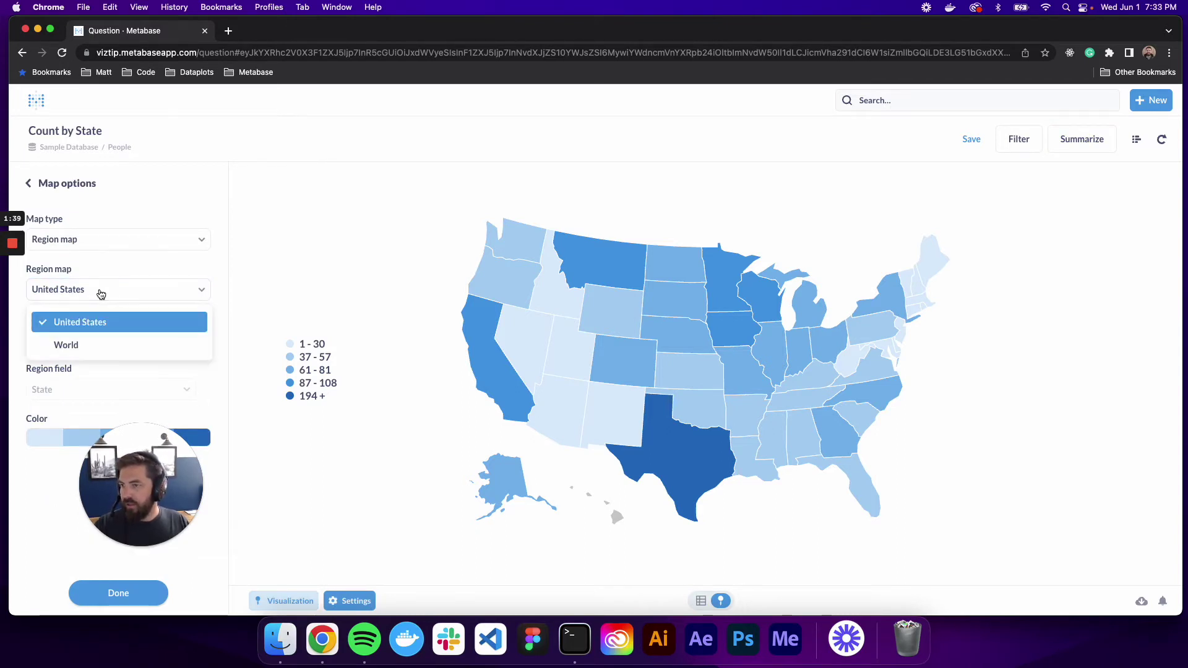
left_click(98, 346)
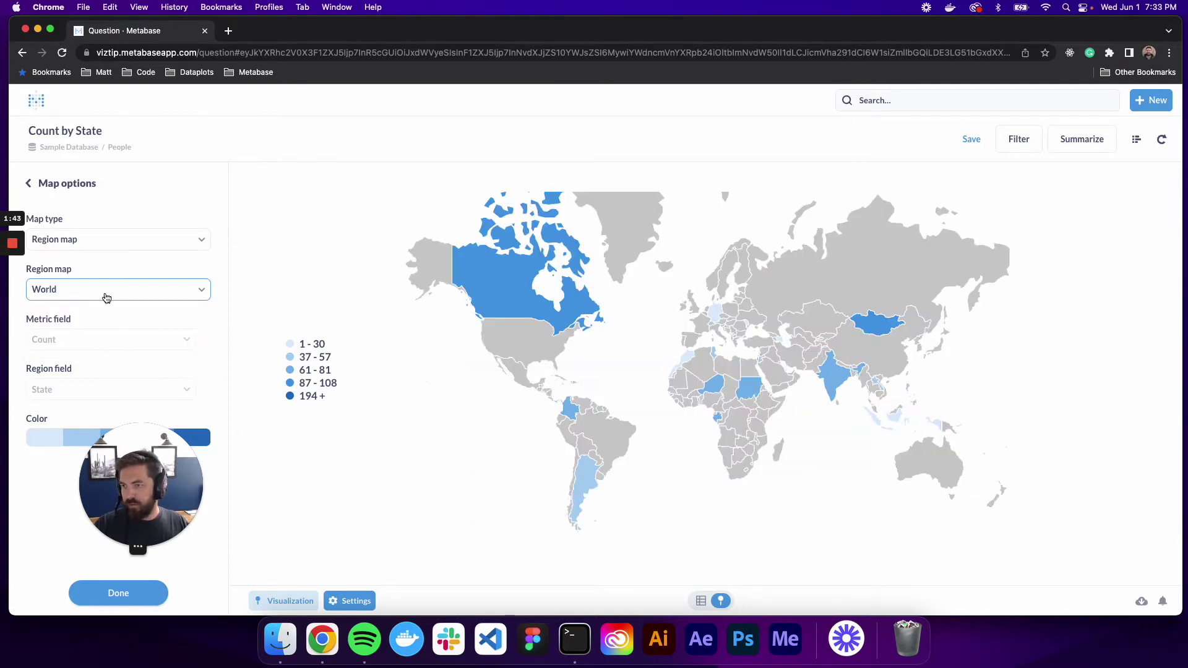
left_click(107, 299)
left_click(107, 324)
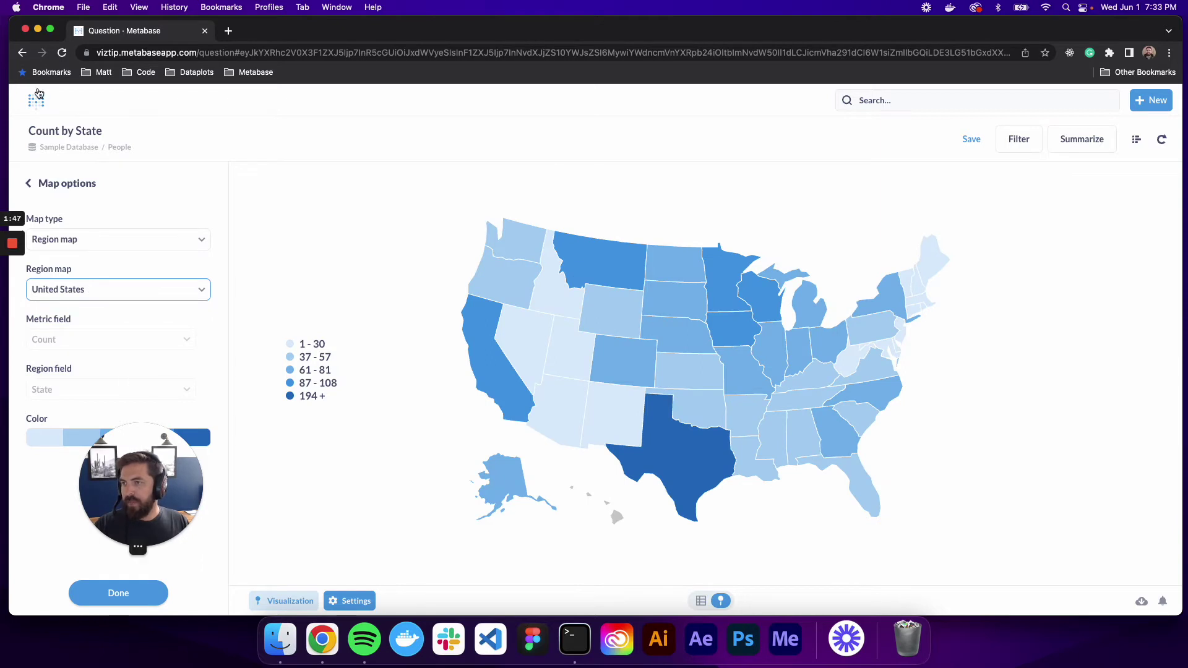
View the Maps page in Admin settings, then exit admin to the home page.
left_click(37, 101)
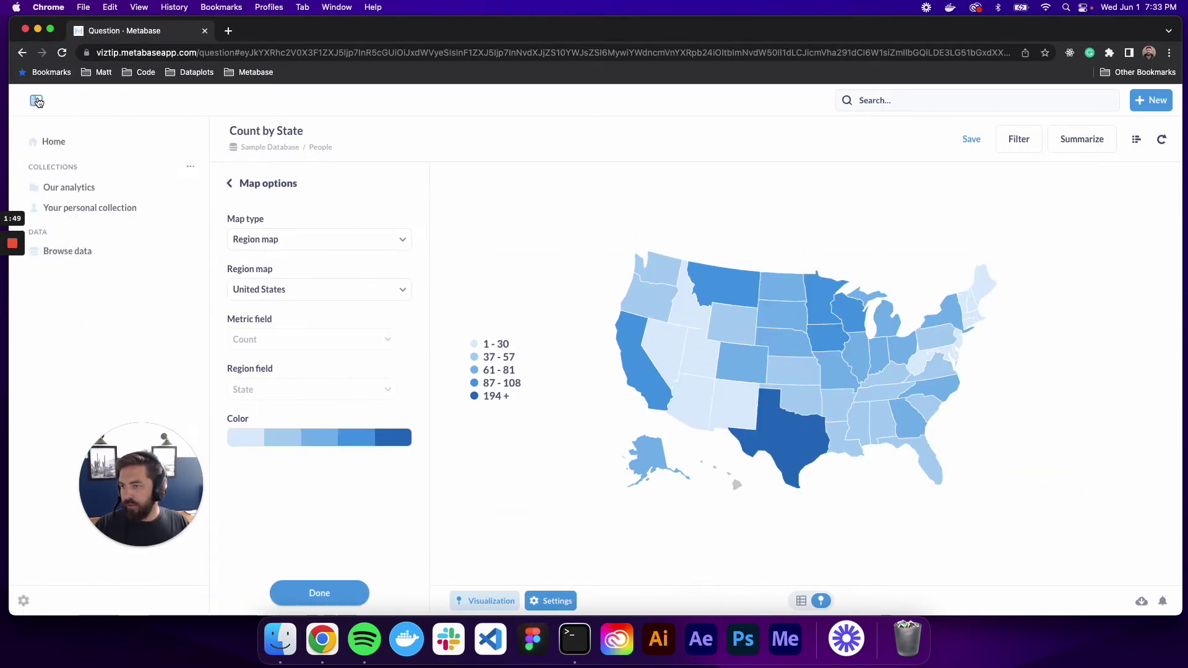
left_click(24, 601)
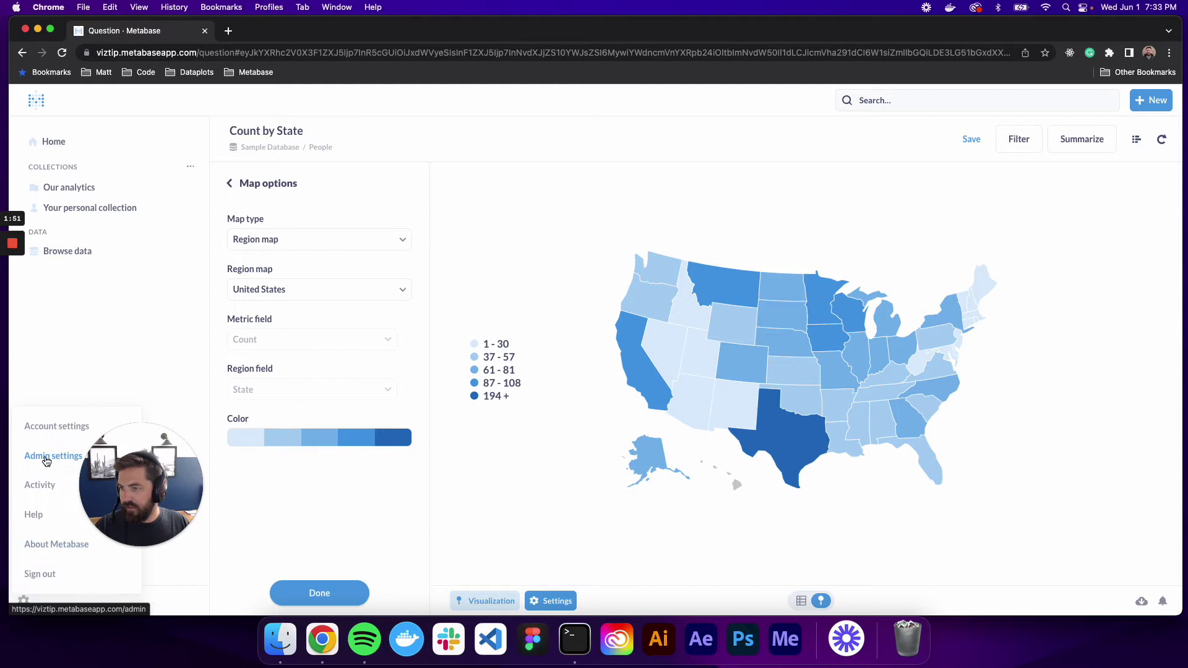
left_click(44, 459)
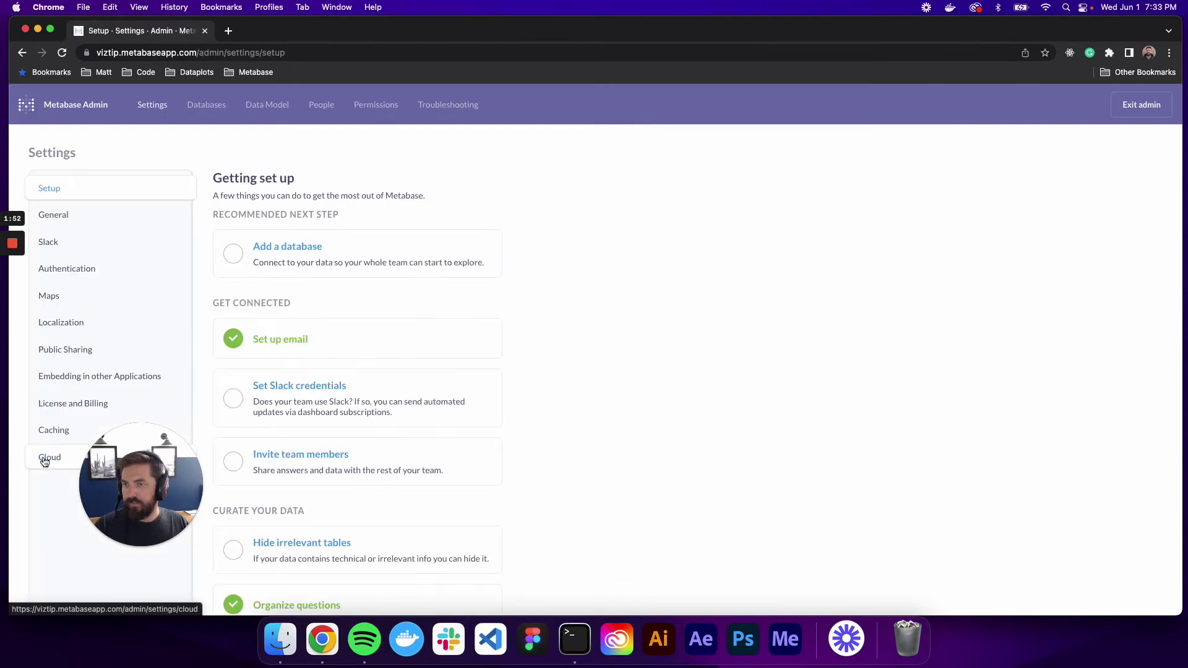
left_click(49, 296)
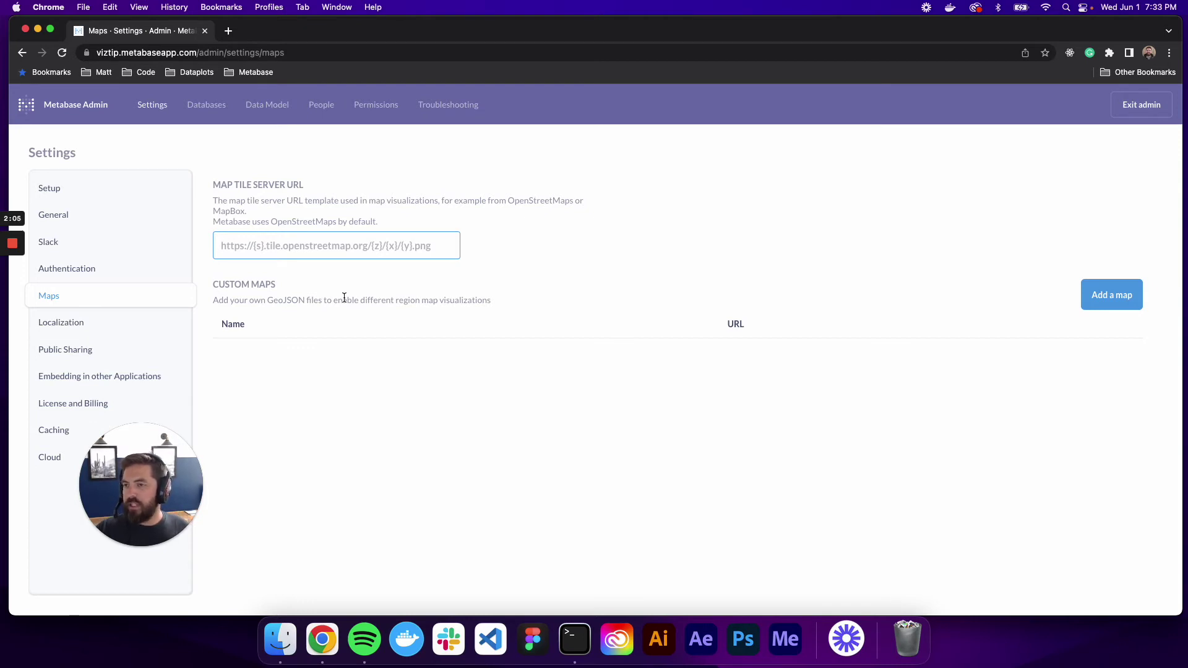
left_click(1142, 104)
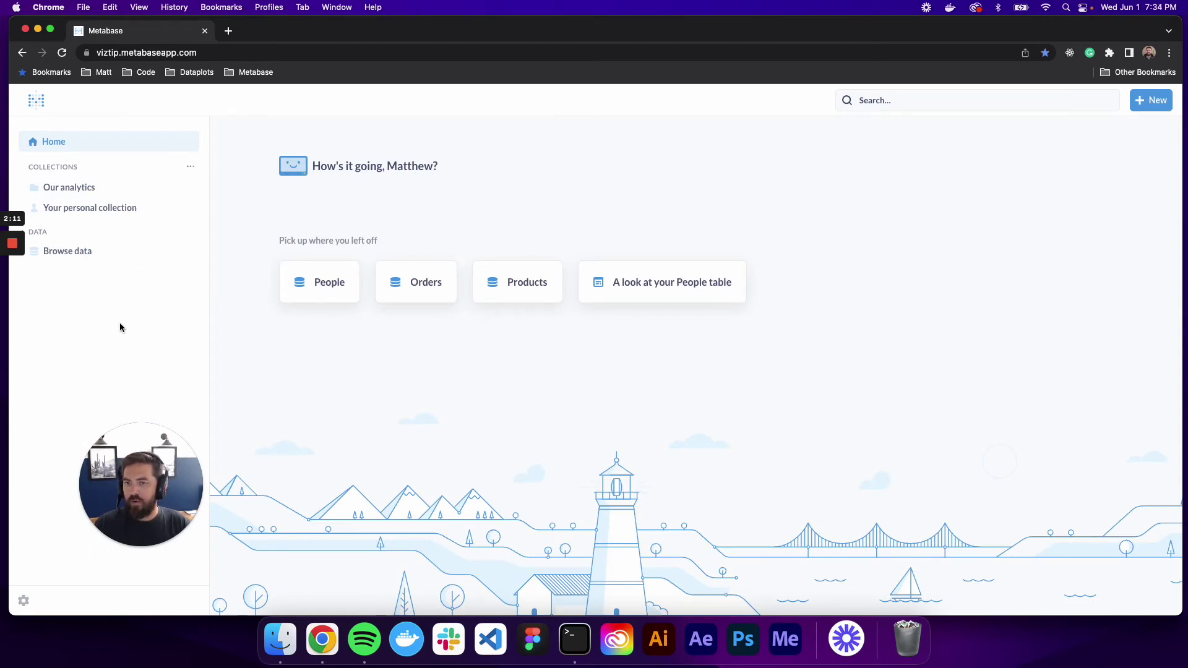
Summarize People as a count grouped by Longitude in 1-degree bins.
left_click(319, 281)
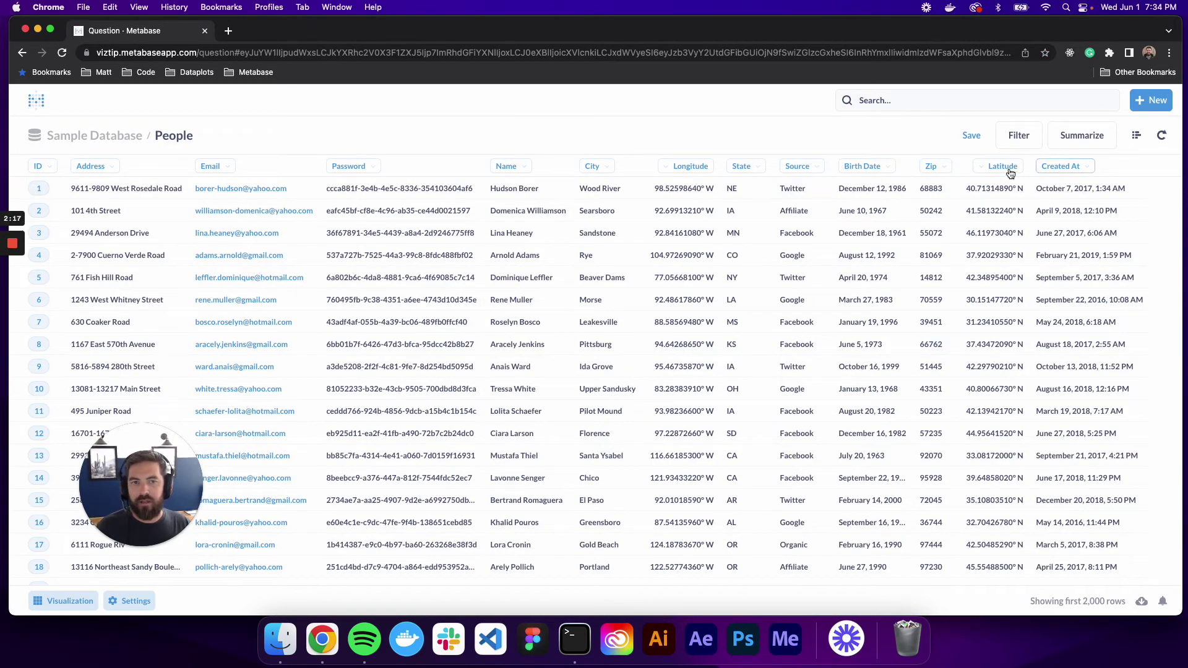
left_click(1081, 135)
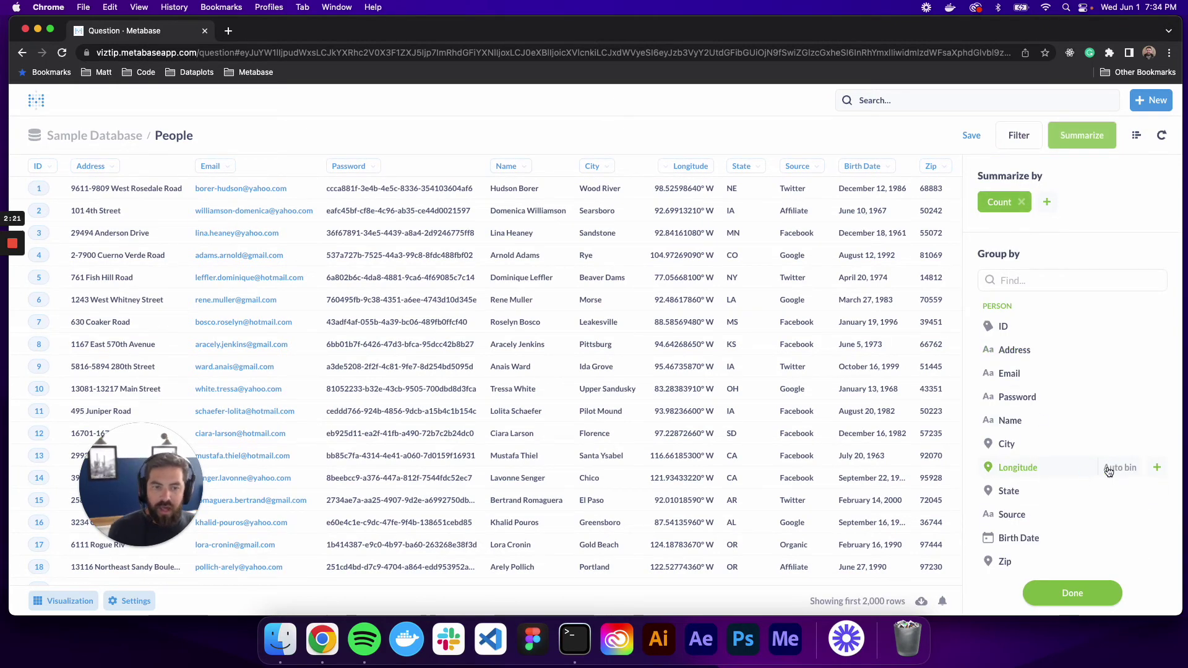
left_click(1119, 468)
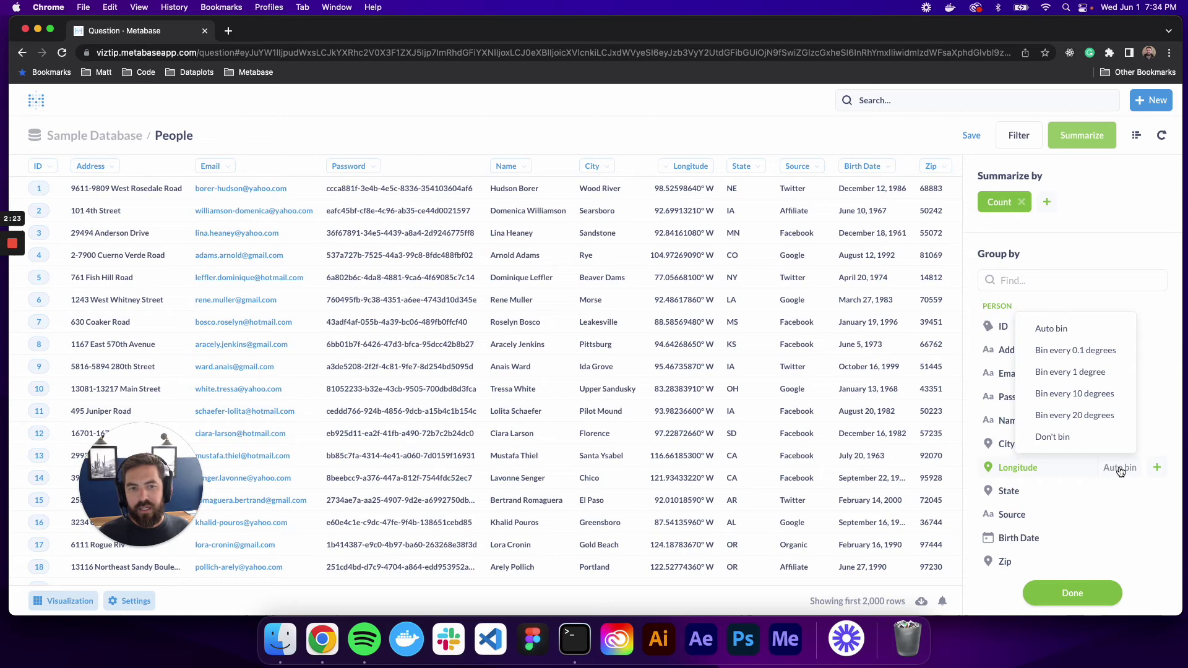
left_click(1074, 371)
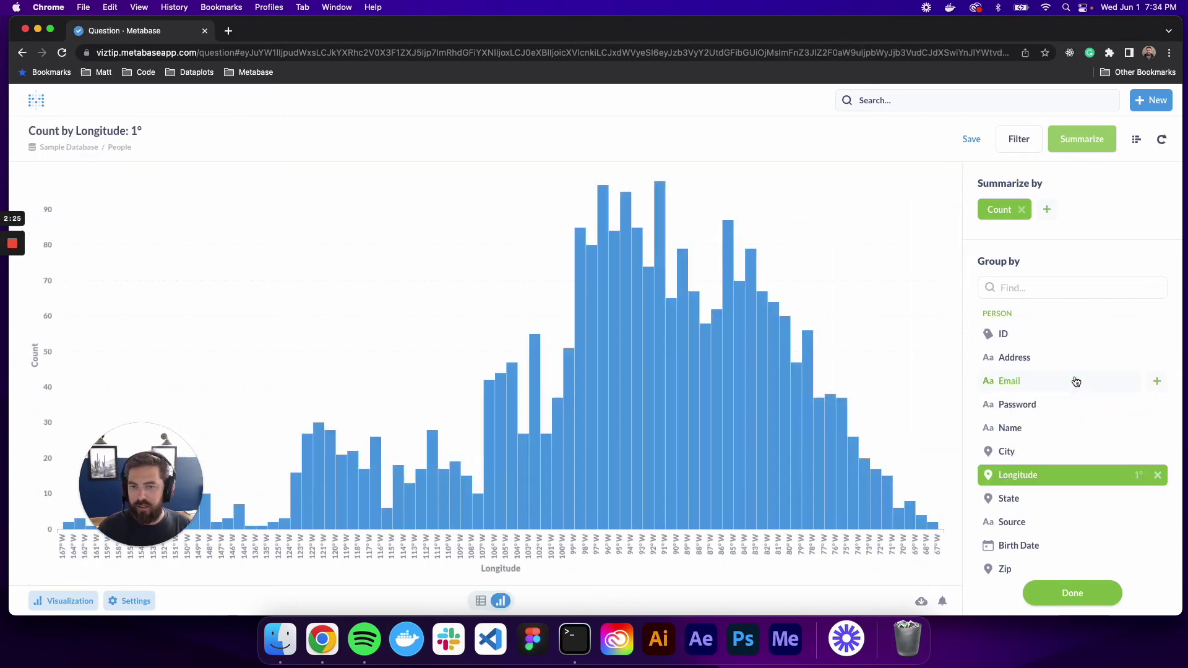
scroll(1067, 407, "down", 2)
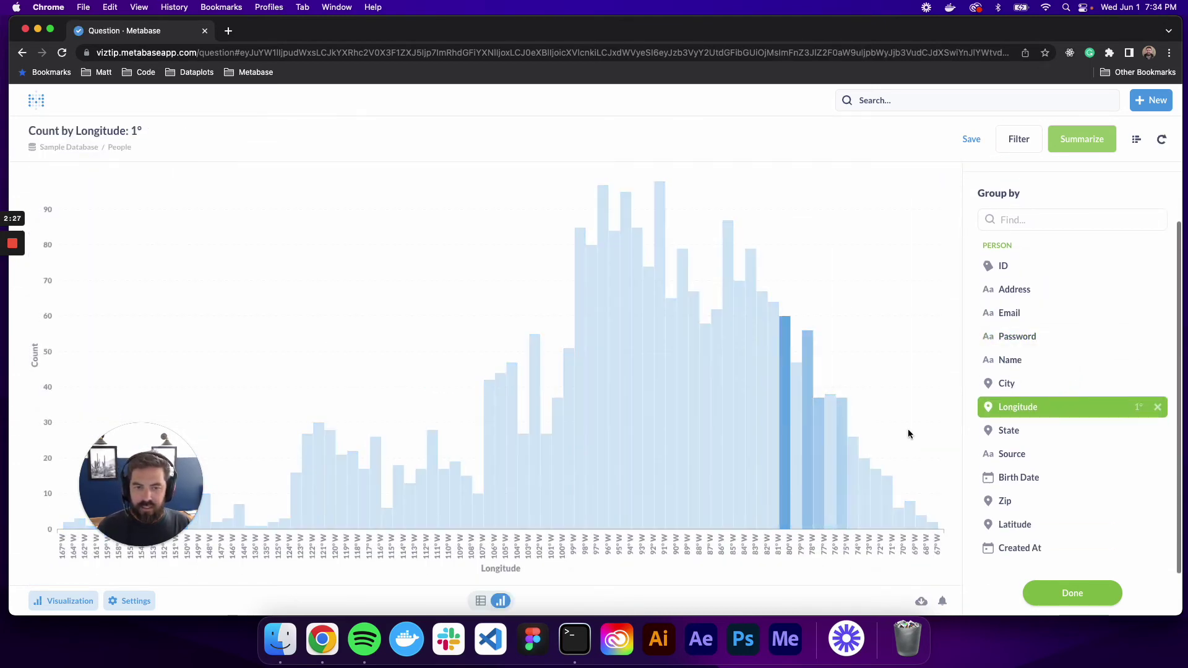
mouse_move(1017, 535)
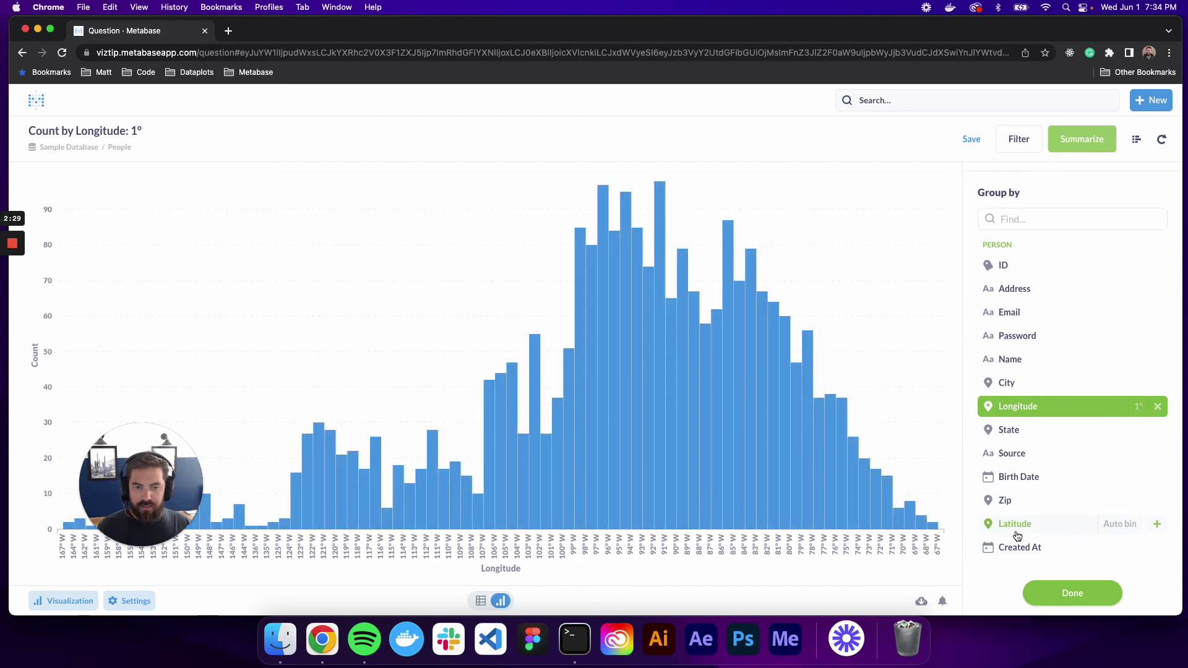
left_click(1121, 524)
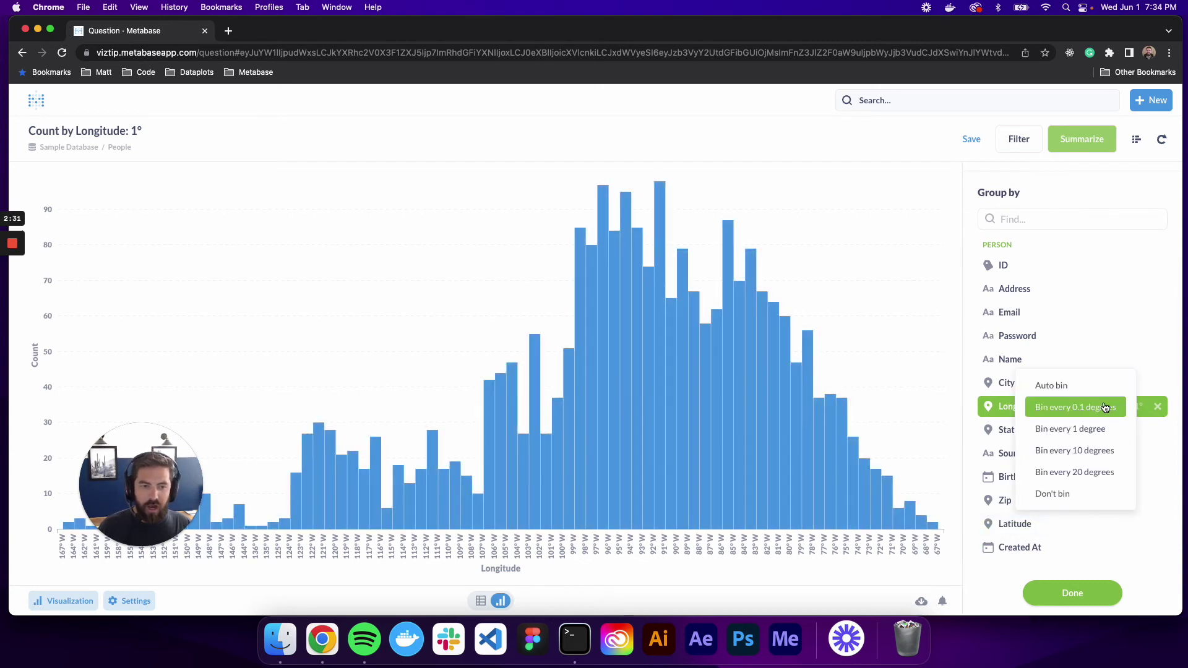
Add Latitude in 1-degree bins to make a grid map, centred on the US.
left_click(1100, 429)
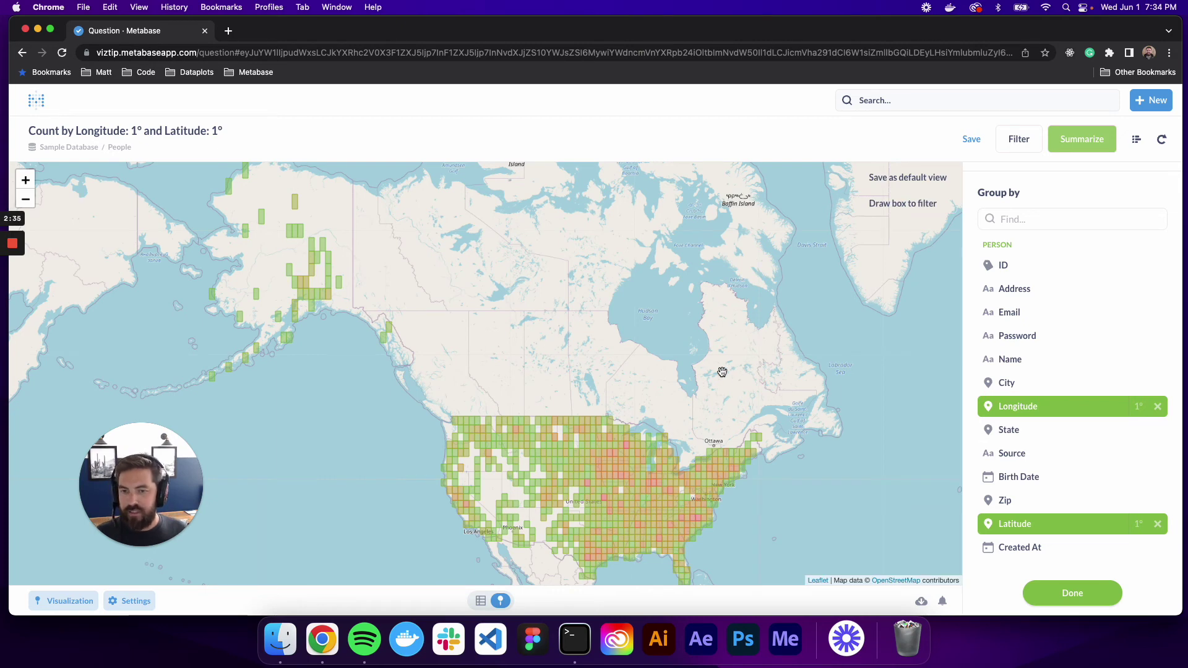
left_click_drag(716, 378, 685, 200)
left_click(26, 180)
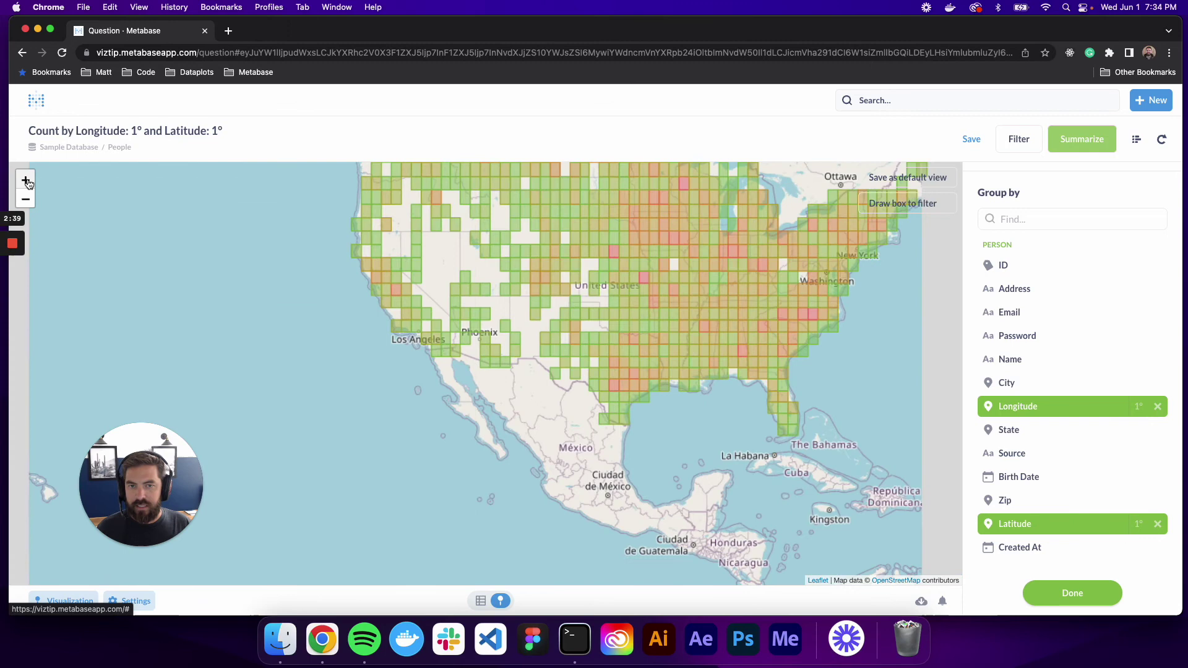
mouse_move(718, 313)
left_click_drag(719, 313, 708, 389)
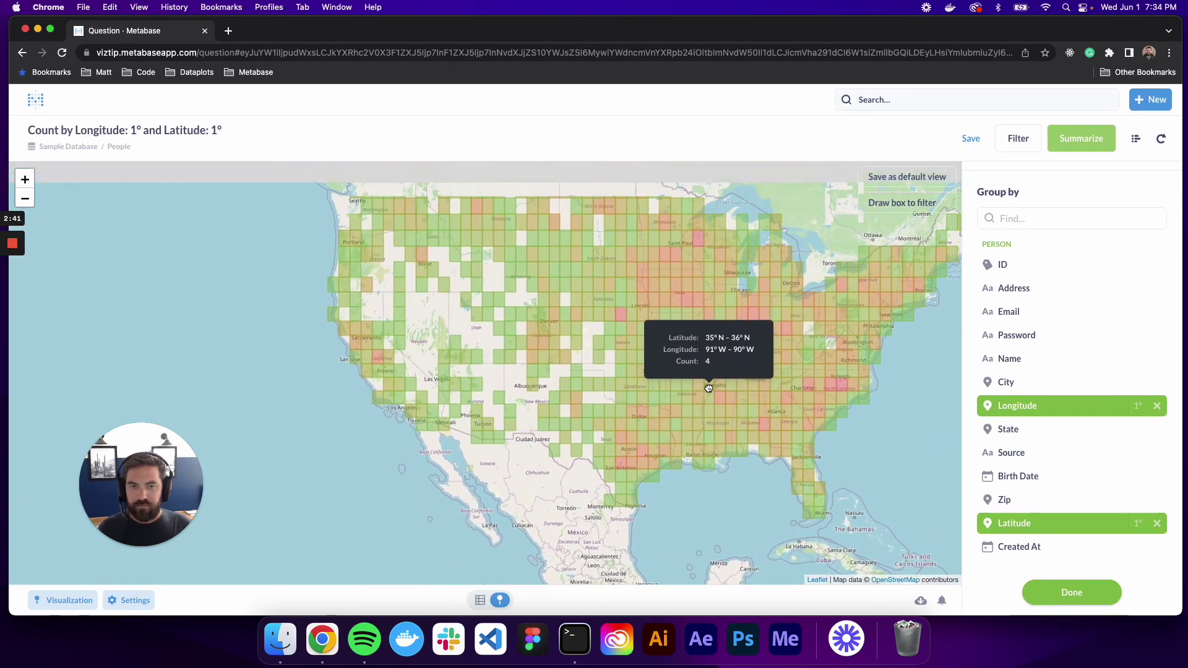
Filter the grid map with a box drawn over northern California.
left_click(922, 208)
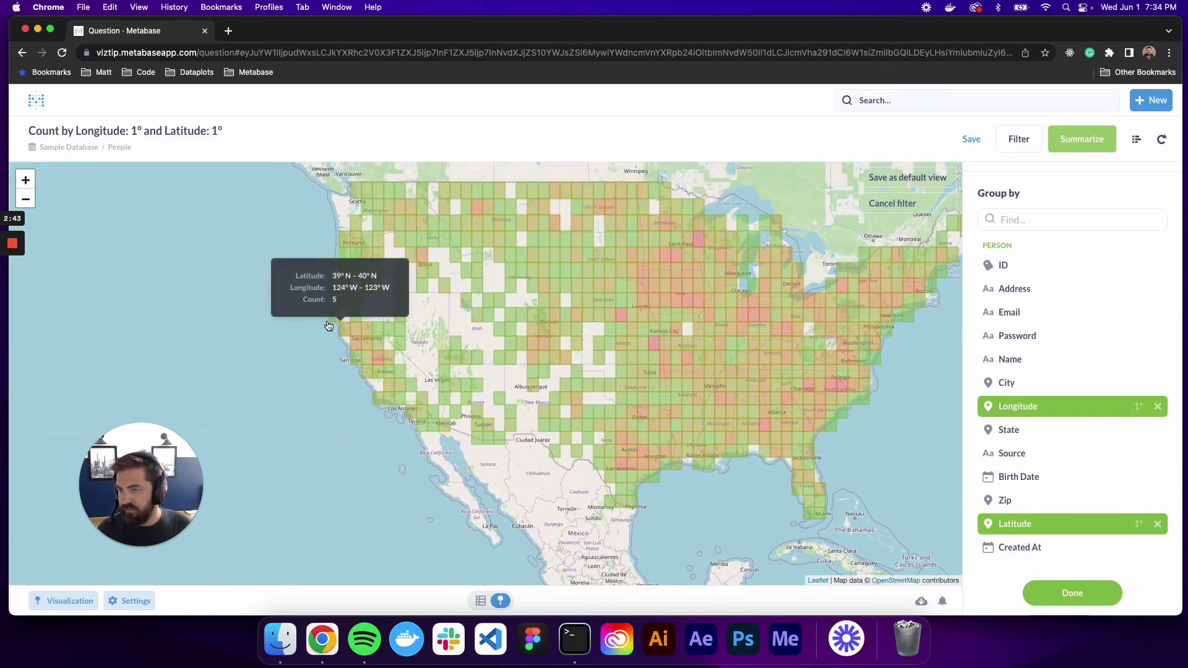
mouse_move(374, 360)
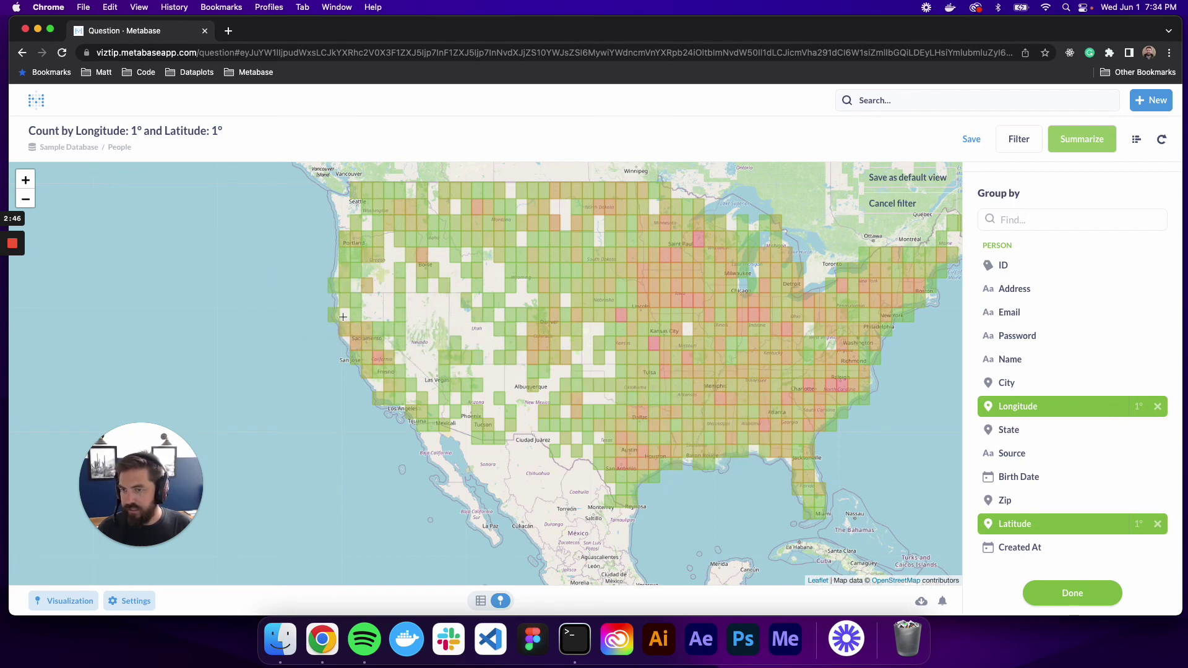
left_click_drag(356, 360, 426, 394)
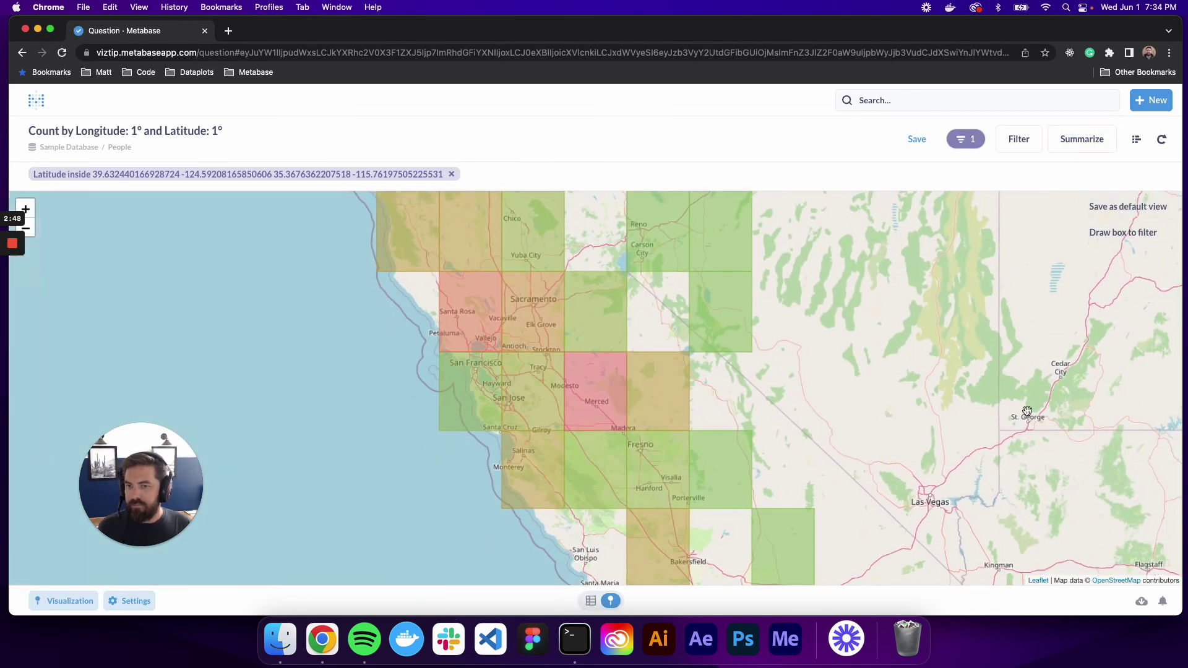